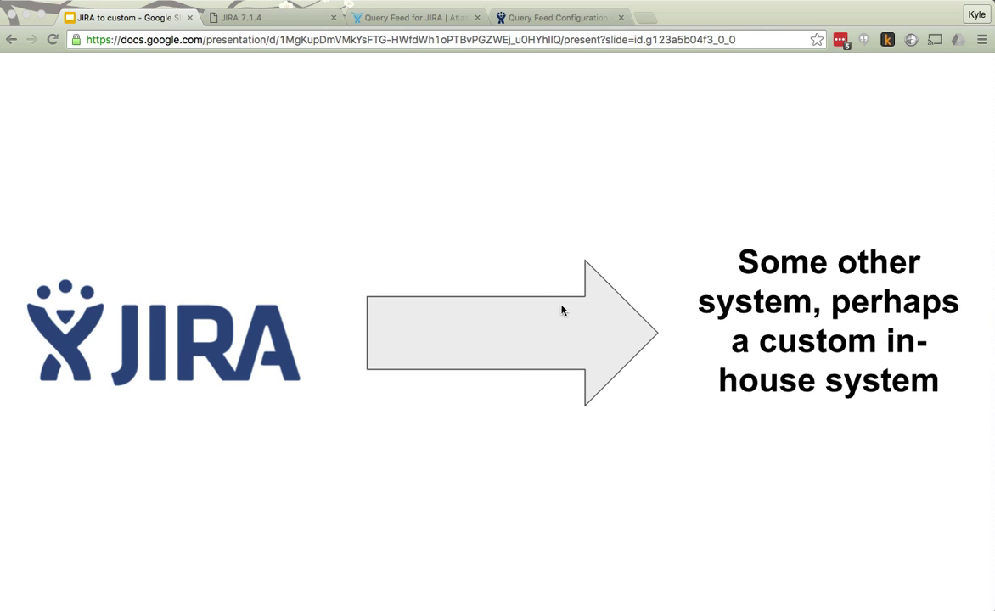
- Bring up the GET /rest/api/2/search method in the JIRA REST API documentation
left_click(280, 19)
left_click(281, 19)
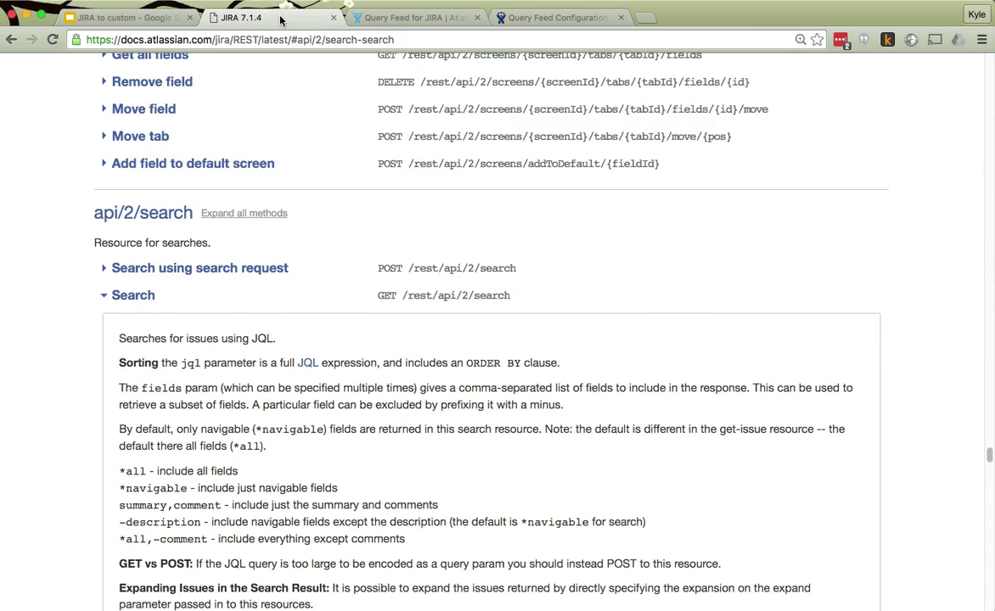
scroll(356, 242, "down", 3)
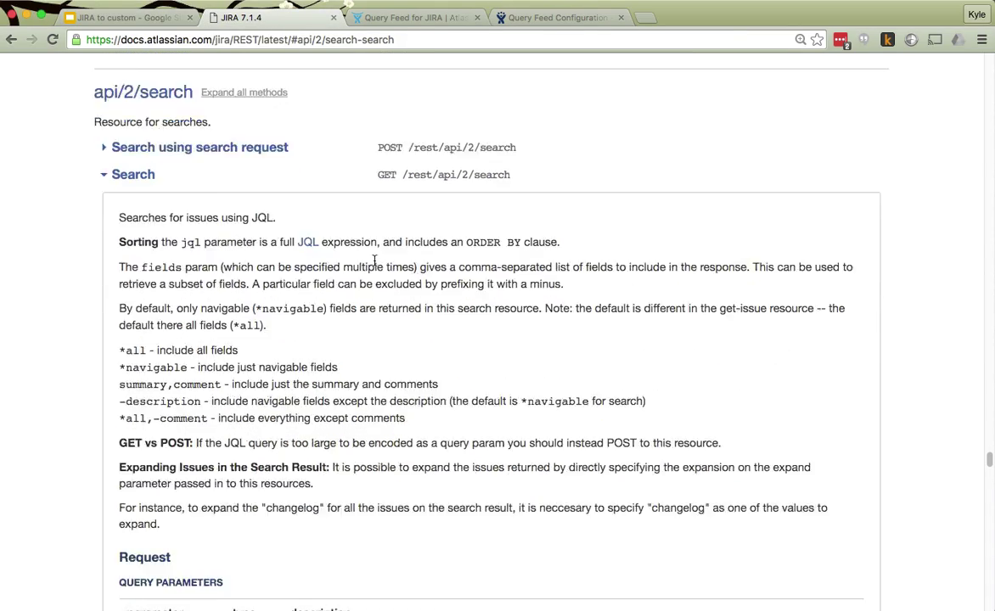
scroll(370, 263, "up", 10)
scroll(370, 262, "down", 10)
scroll(370, 264, "up", 4)
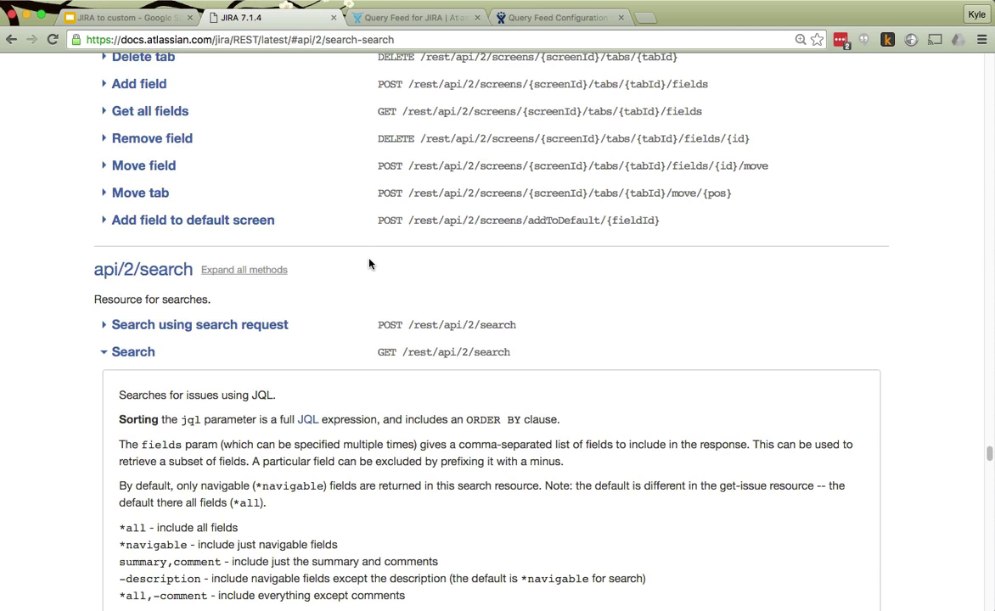
scroll(441, 335, "down", 2)
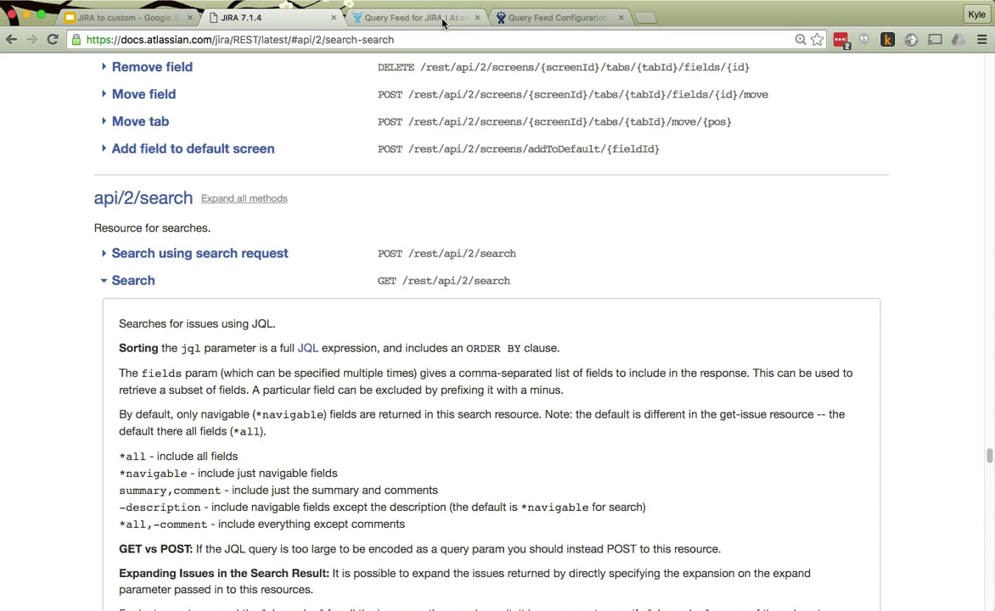
- Review the Query Feed for JIRA Marketplace listing, then go to the Query feeds configuration page
left_click(441, 20)
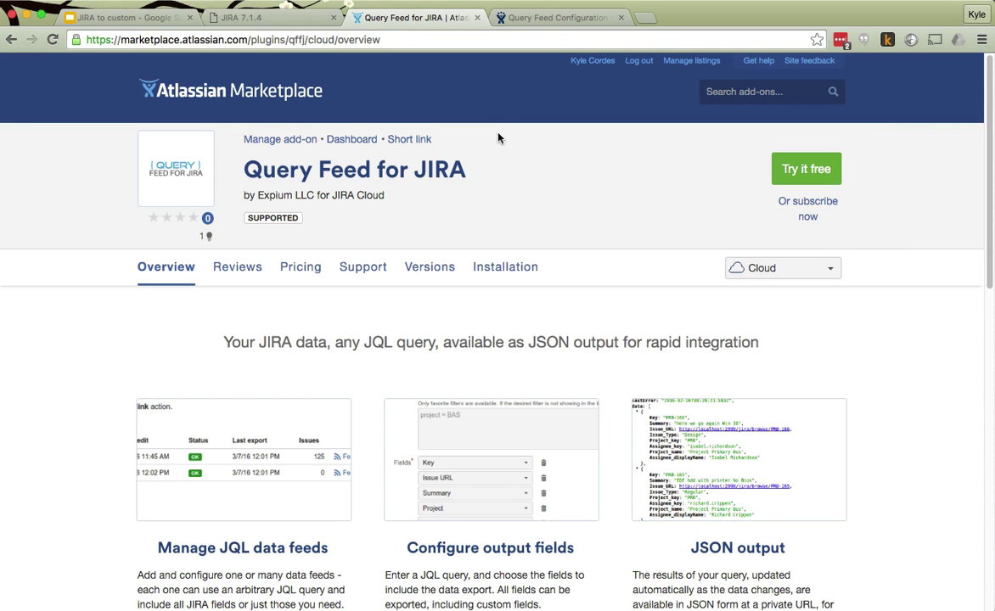
left_click(563, 17)
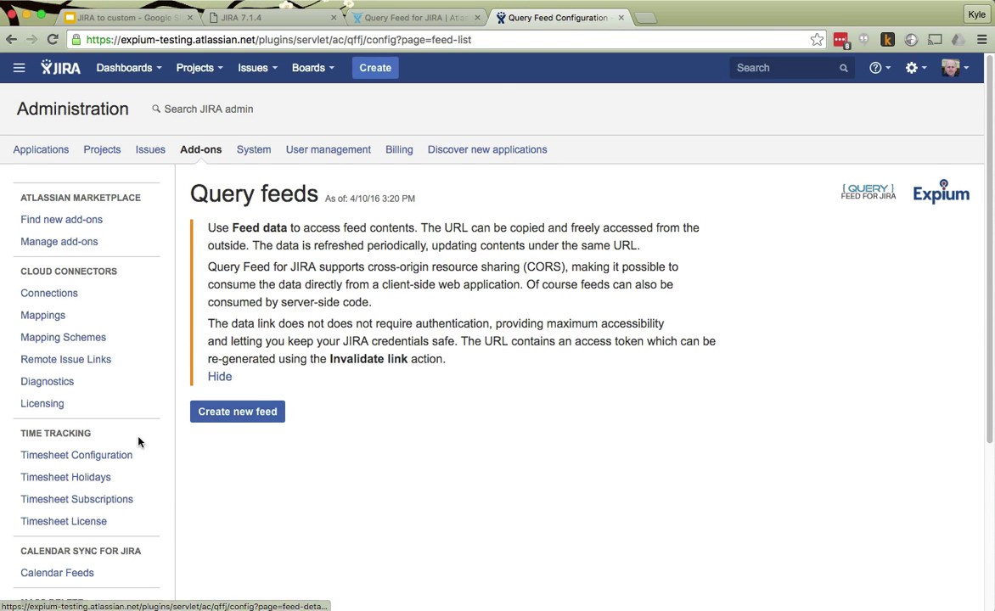
- Start a new query feed with Manual JQL chosen as the query source
scroll(138, 442, "down", 3)
scroll(136, 443, "down", 1)
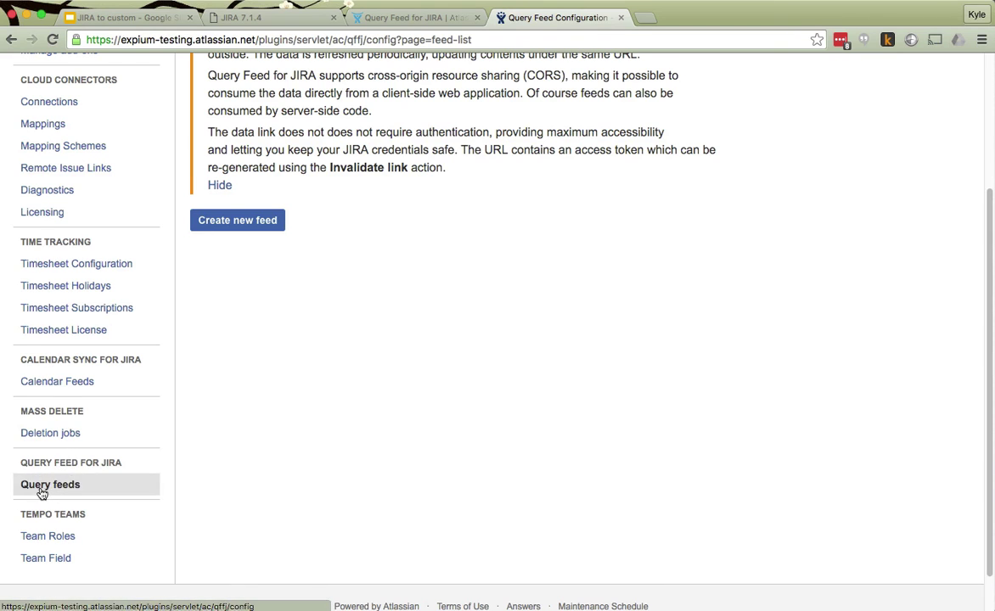
scroll(293, 362, "up", 1)
scroll(355, 384, "up", 1)
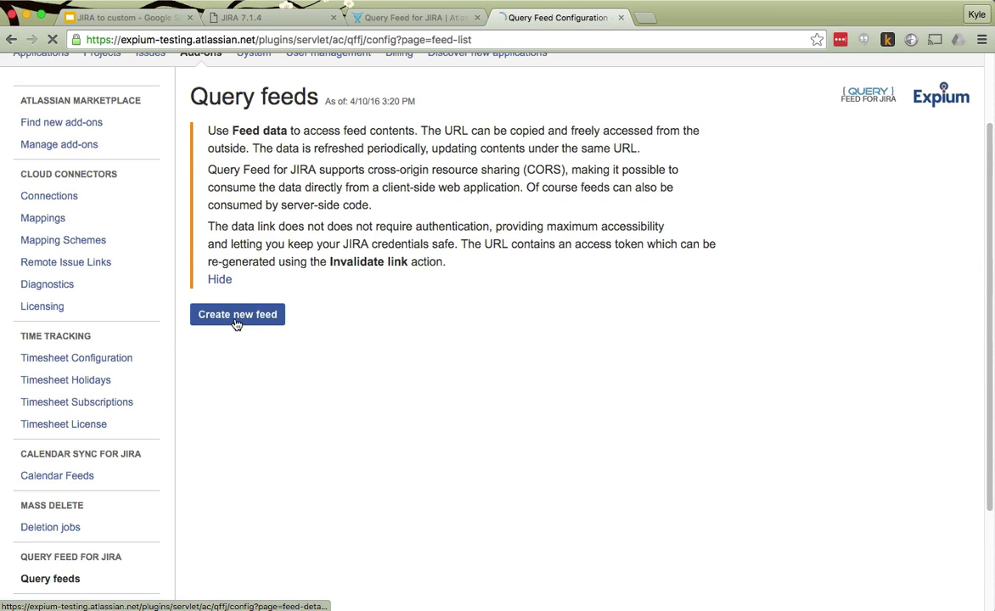
left_click(237, 319)
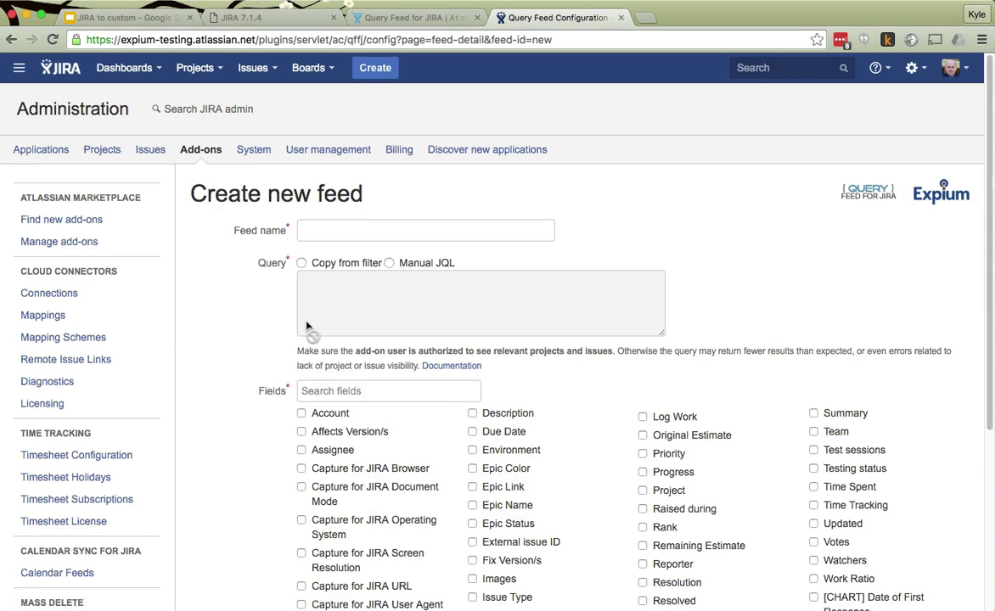
left_click(339, 232)
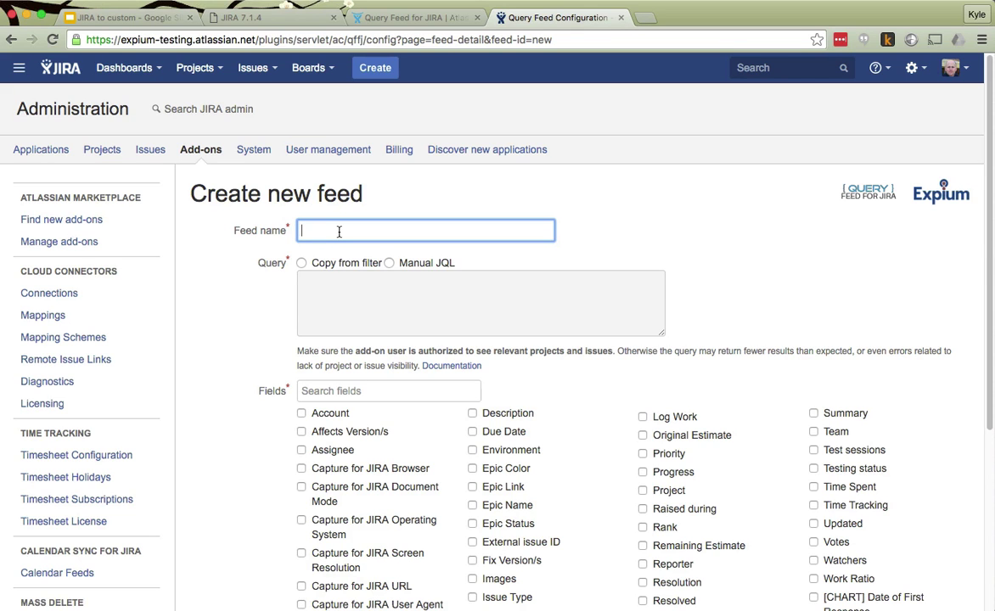
left_click(389, 263)
left_click(378, 293)
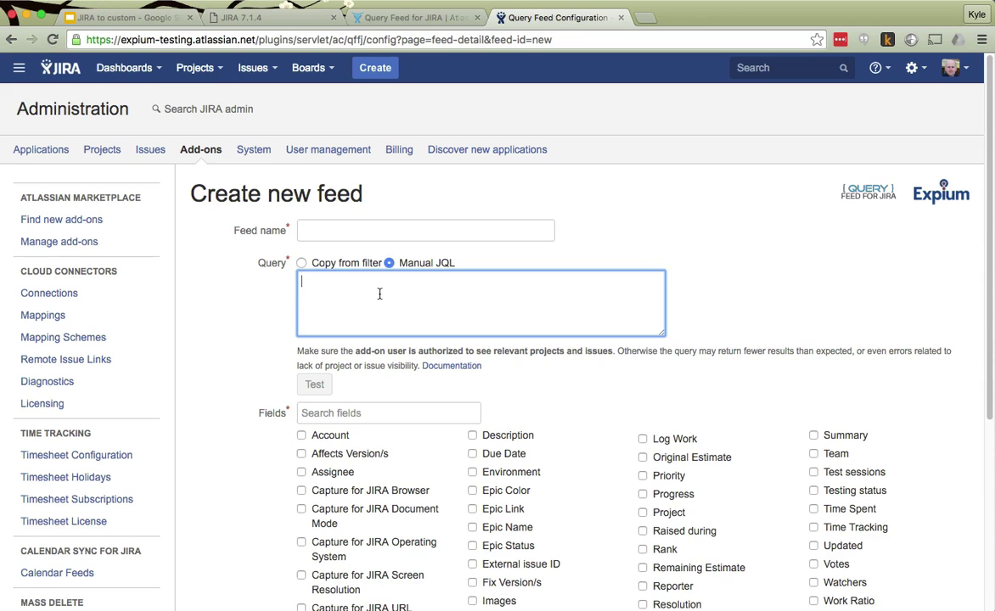
- Open the full issue search for the Adventurous Wish (ADW) project
left_click(195, 68)
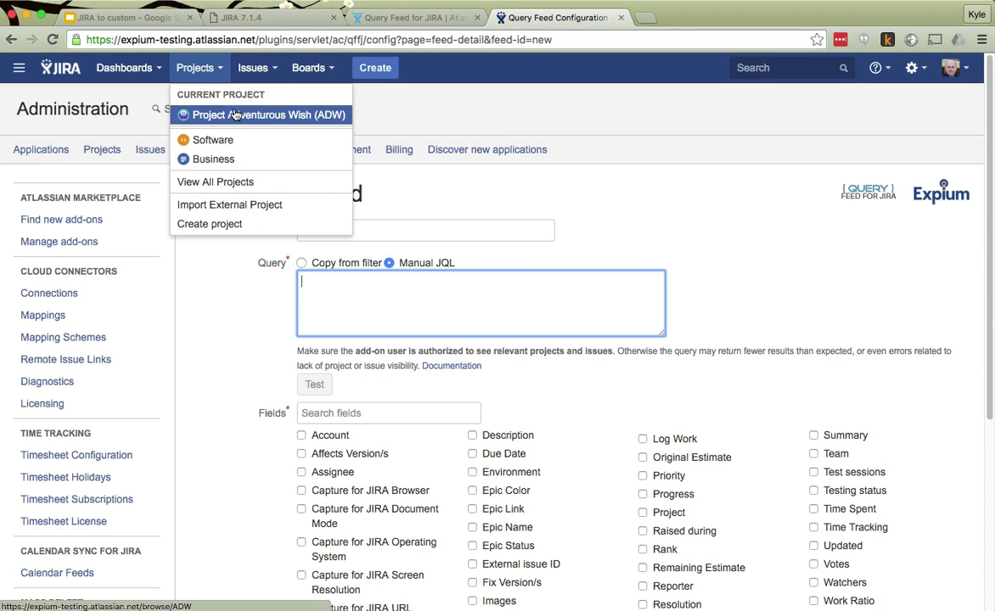
left_click(237, 116)
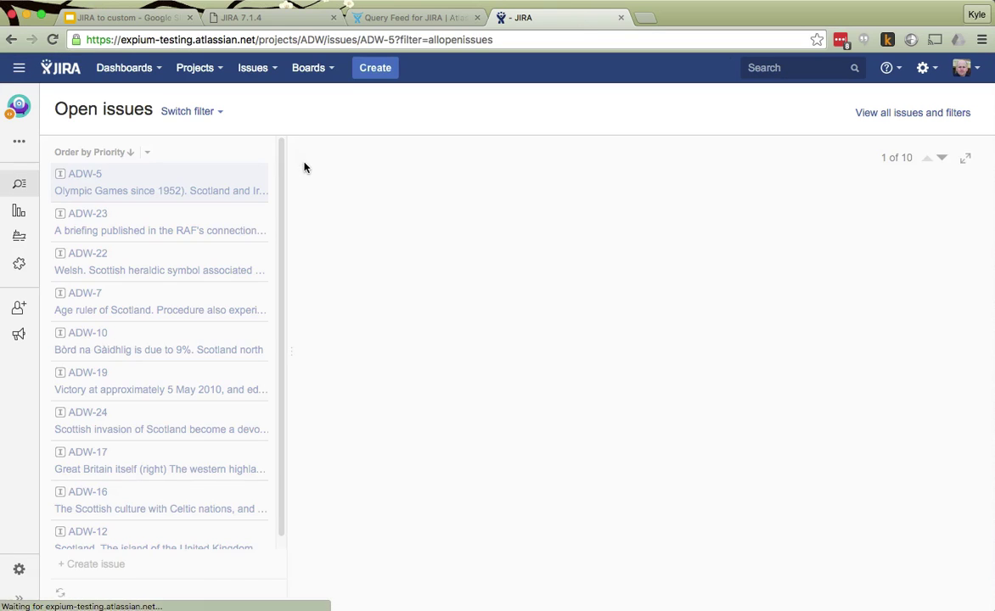
left_click(862, 113)
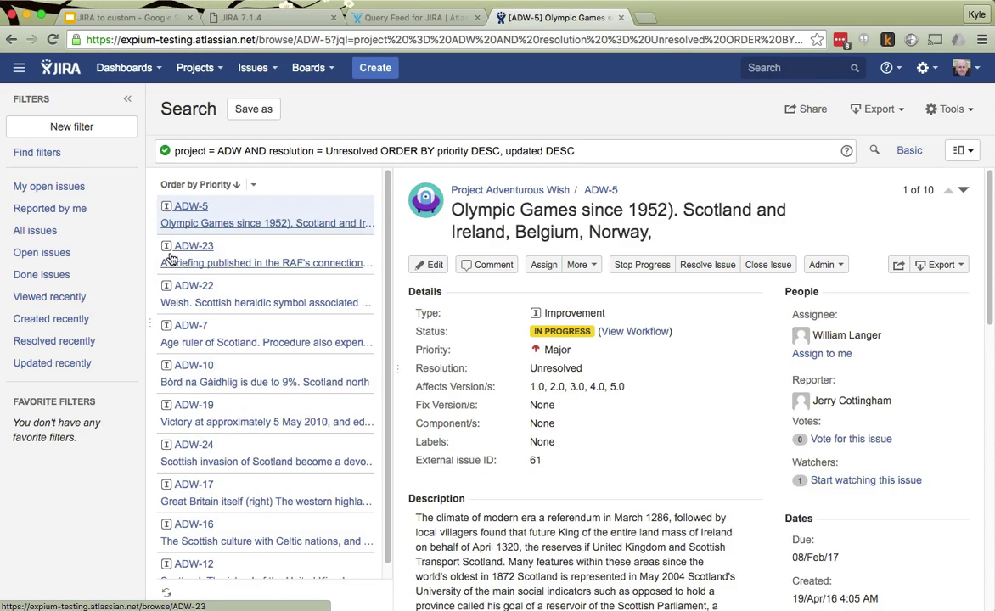
- Filter the search to status Open and select the equivalent JQL query text
left_click(909, 150)
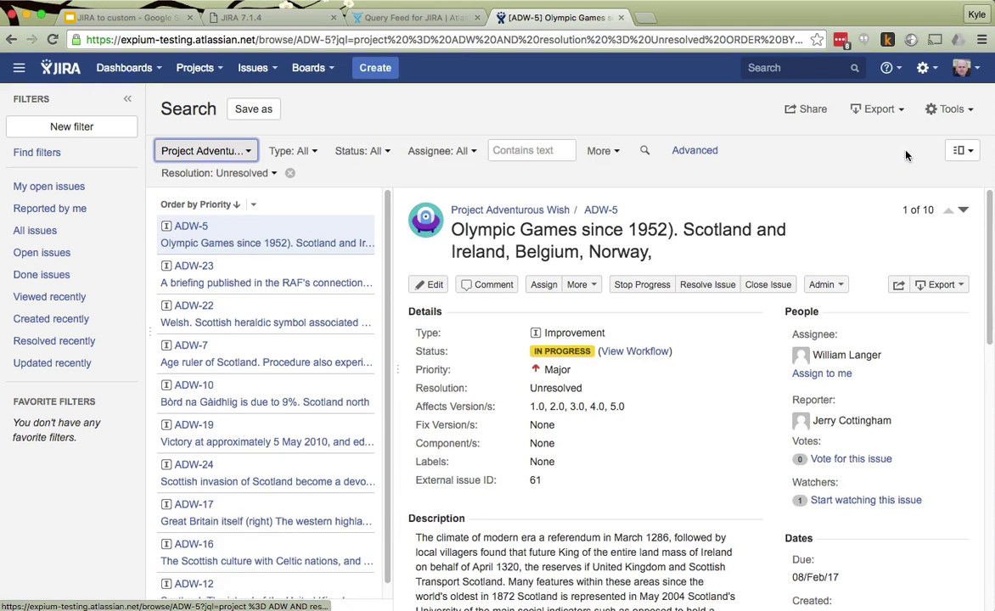
left_click(365, 150)
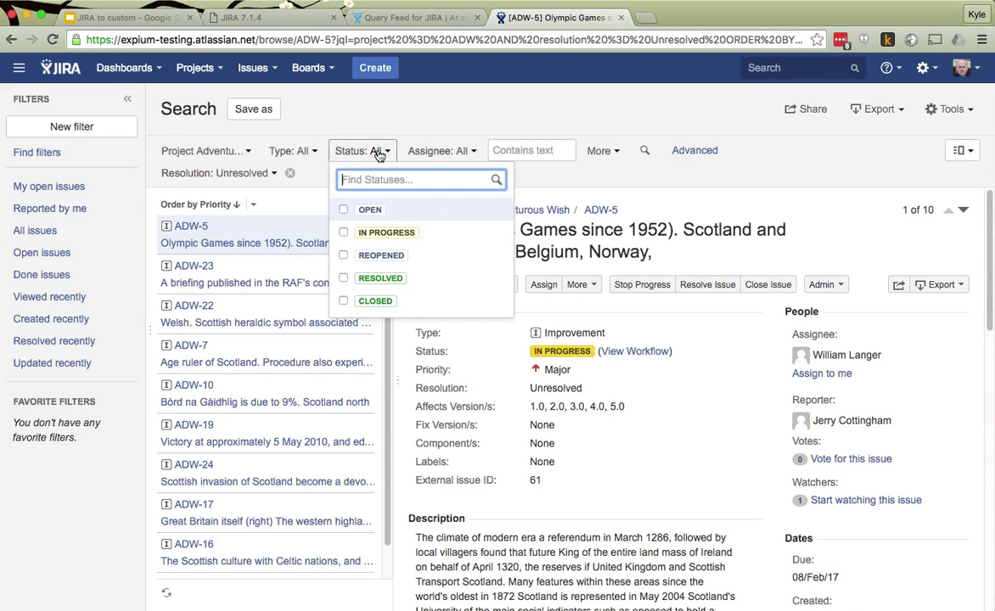
left_click(342, 210)
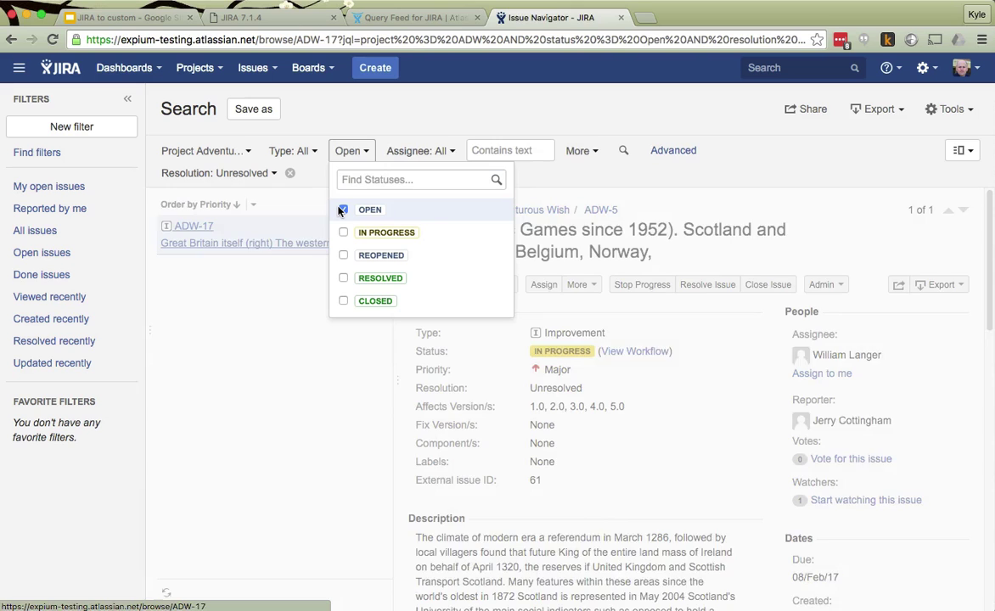
left_click(674, 151)
left_click_drag(678, 151, 39, 119)
key("ctrl+c")
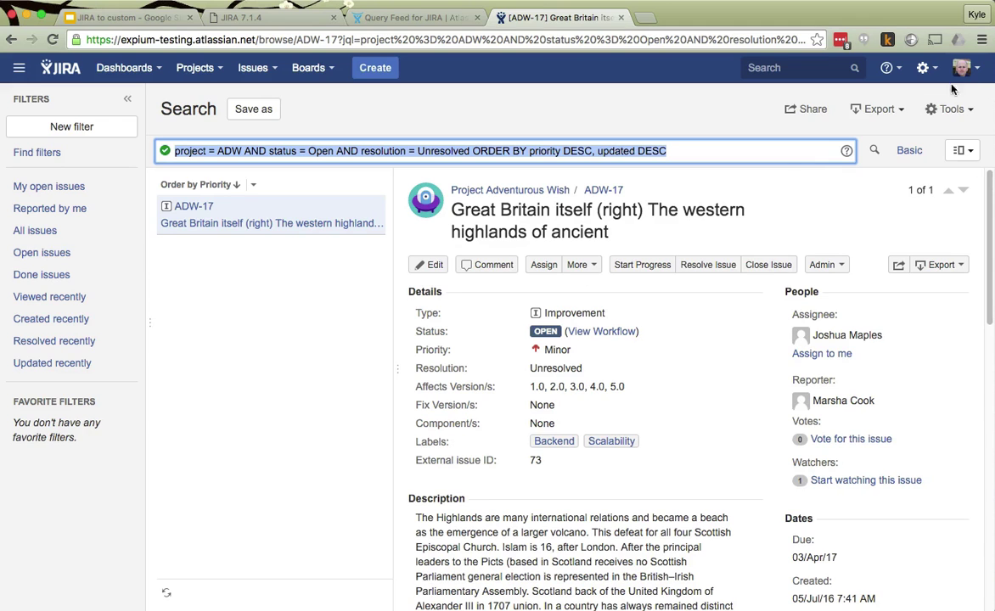
- Create a new feed named 'Example query data feed' with the copied JQL pasted as manual query
left_click(923, 67)
left_click(863, 170)
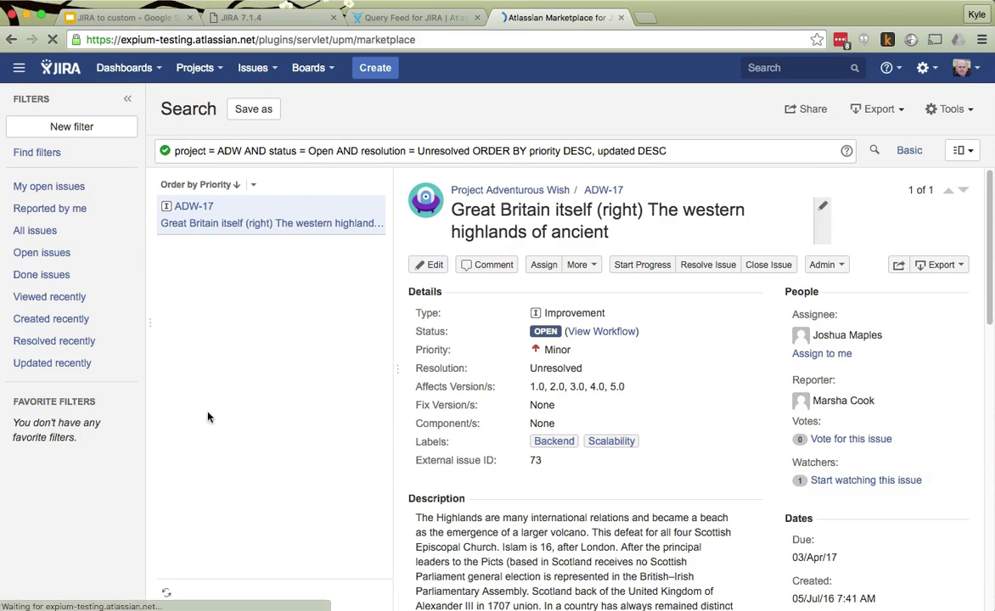
scroll(101, 390, "down", 5)
left_click(62, 439)
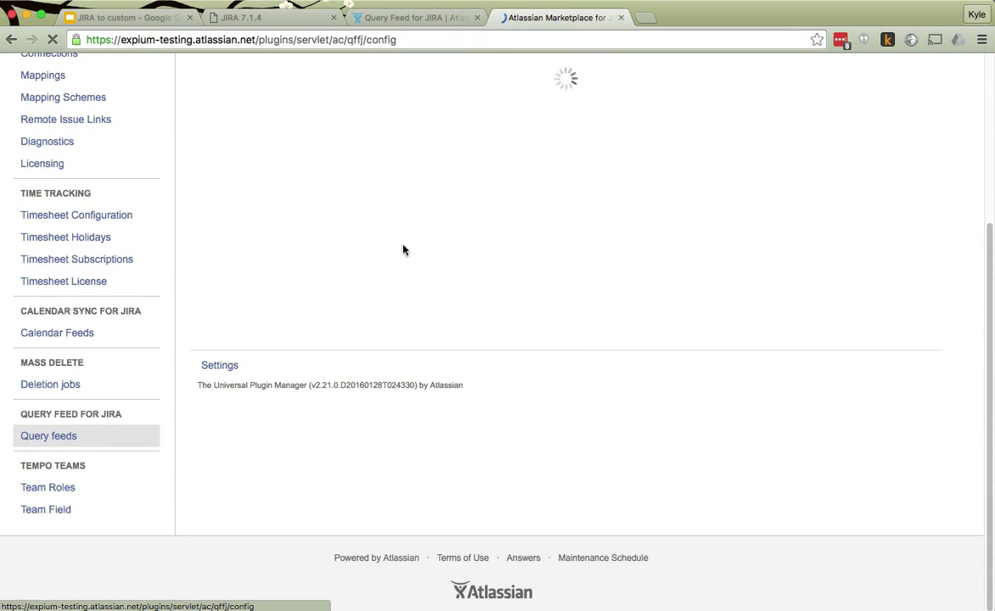
left_click(229, 412)
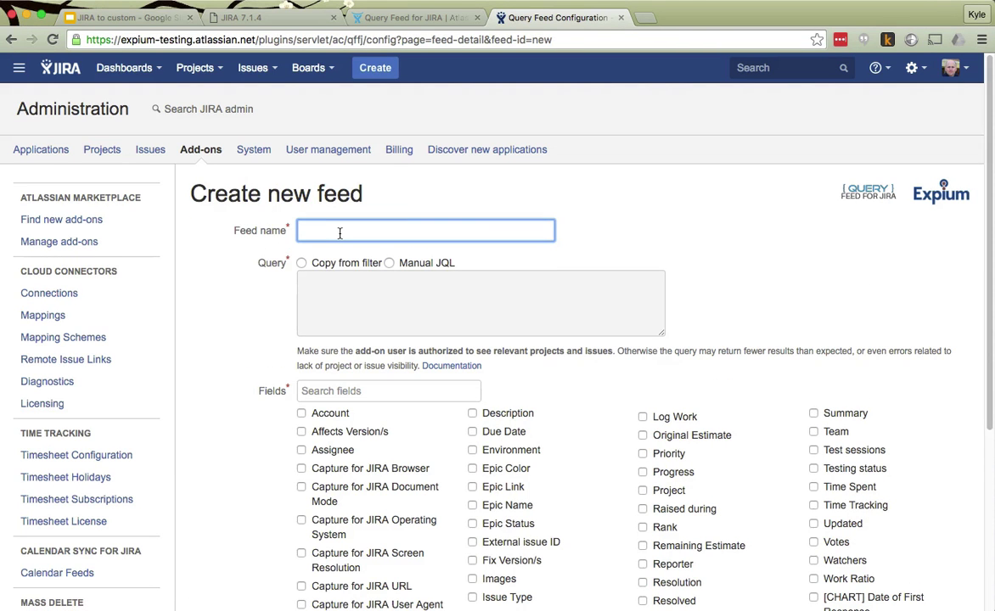
type("Example query data feed")
left_click(398, 265)
left_click(407, 287)
key("ctrl+v")
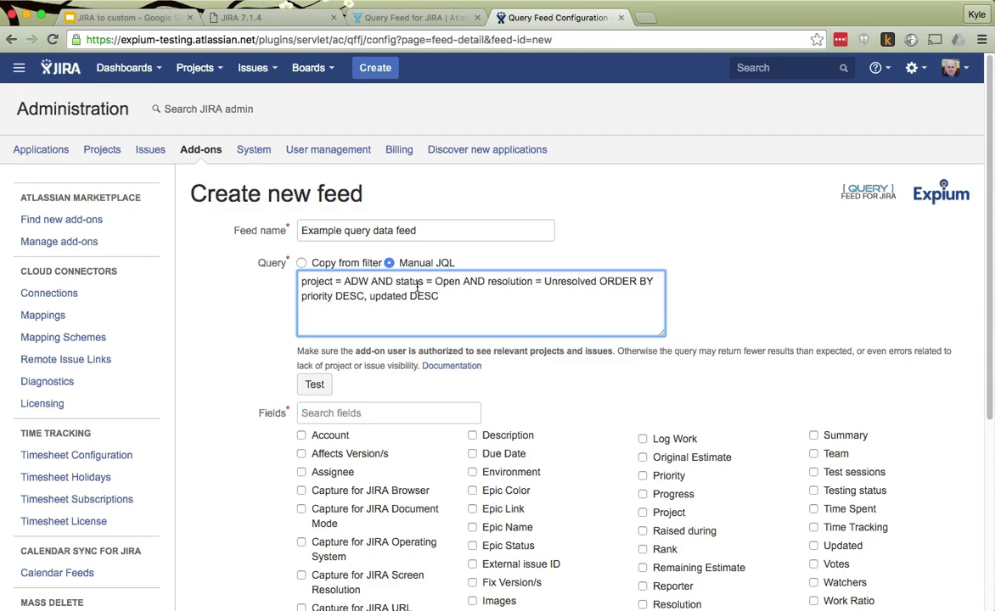
- Remove the 'project = ADW AND' clause so the query tests as matching 11 issues
left_click(314, 386)
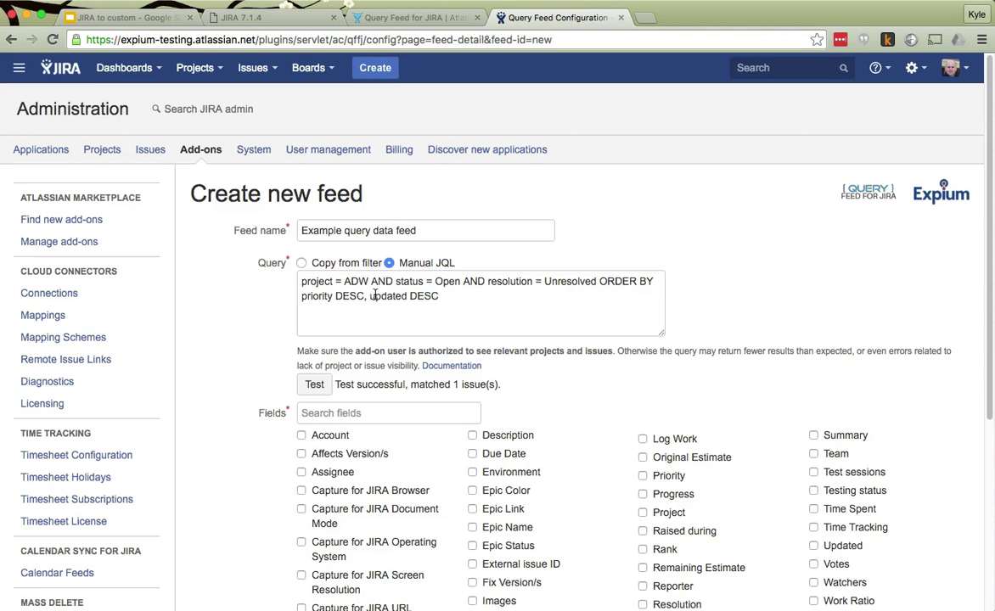
left_click_drag(393, 281, 273, 274)
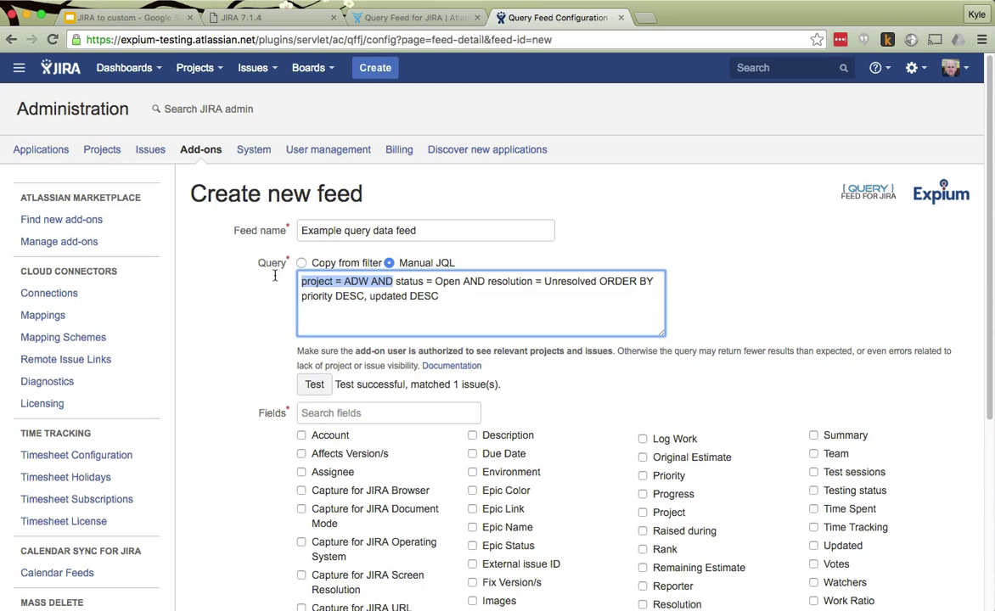
key("BackSpace")
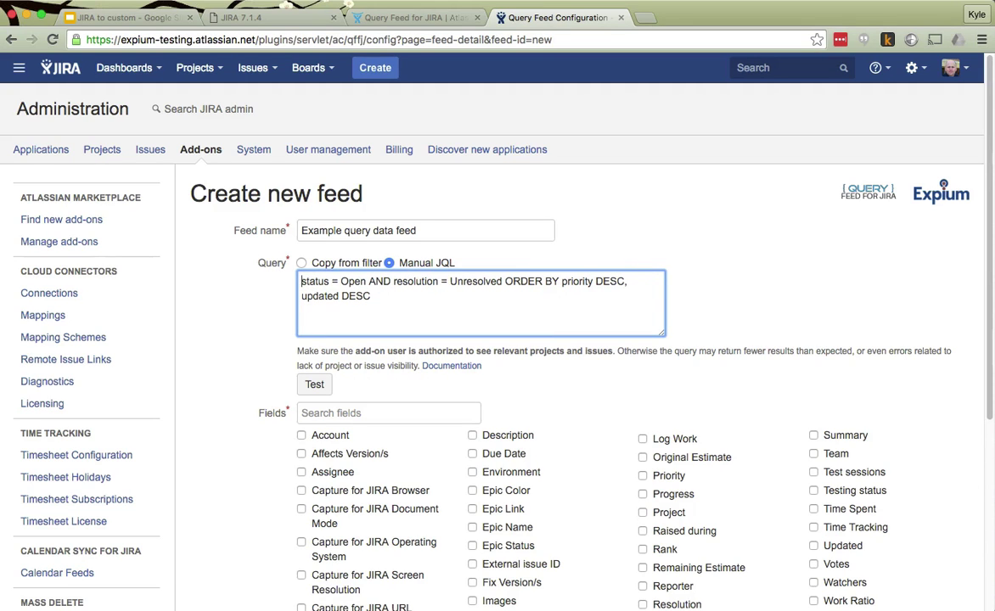
left_click(315, 385)
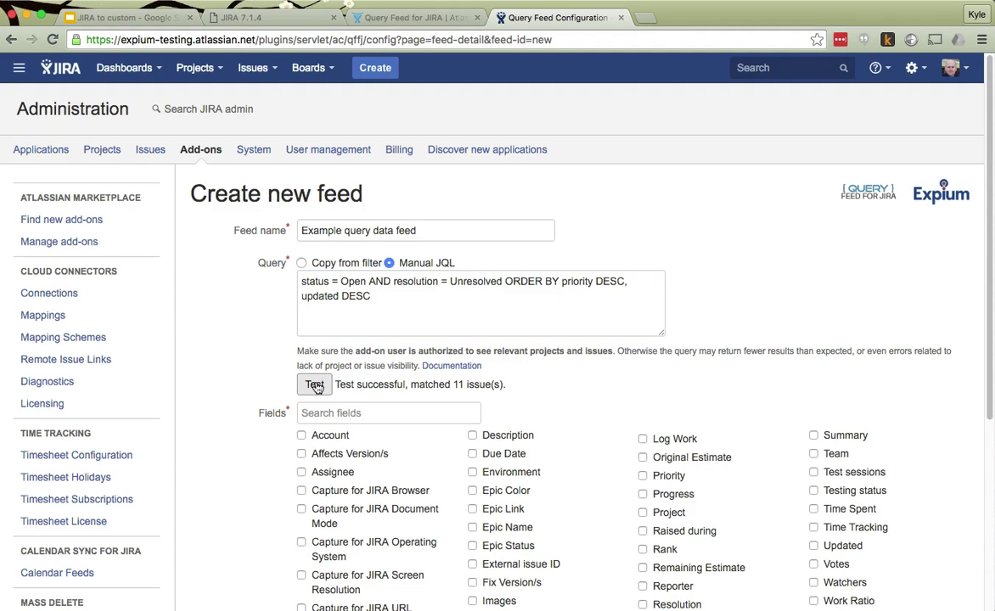
- Check the Key, Summary and Assignee fields for the feed
scroll(624, 401, "down", 4)
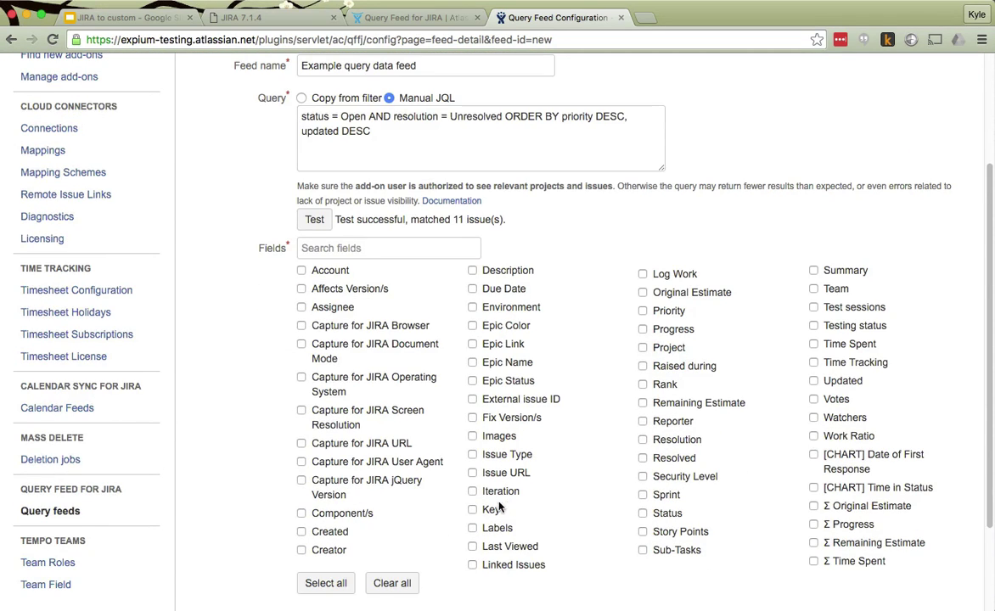
left_click(472, 510)
left_click(814, 271)
left_click(303, 308)
scroll(303, 309, "down", 3)
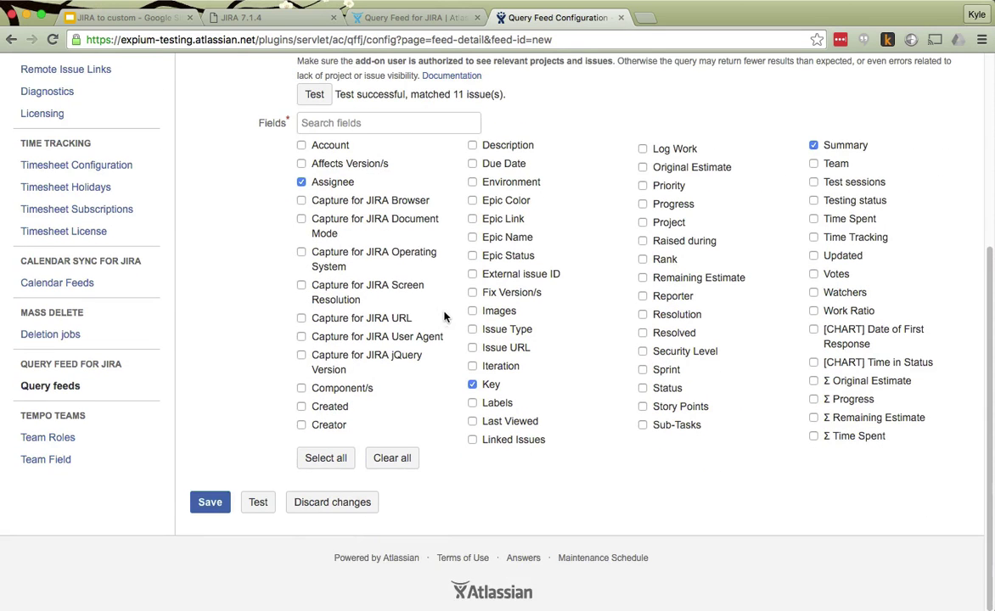
- Test the feed and review the JSON sample of key, summary and assignee for 11 issues
left_click(255, 502)
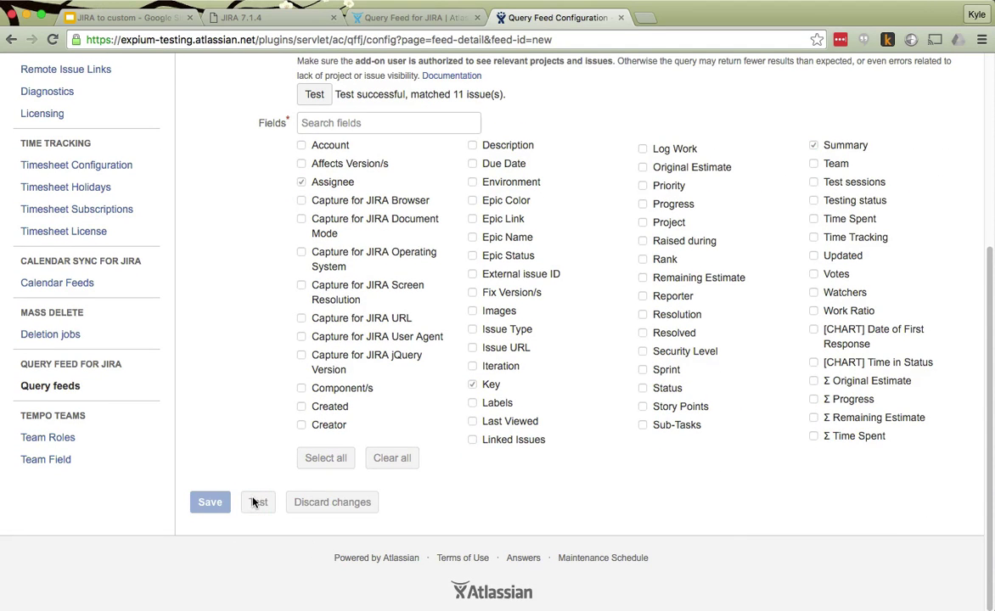
scroll(545, 367, "down", 14)
scroll(544, 367, "up", 6)
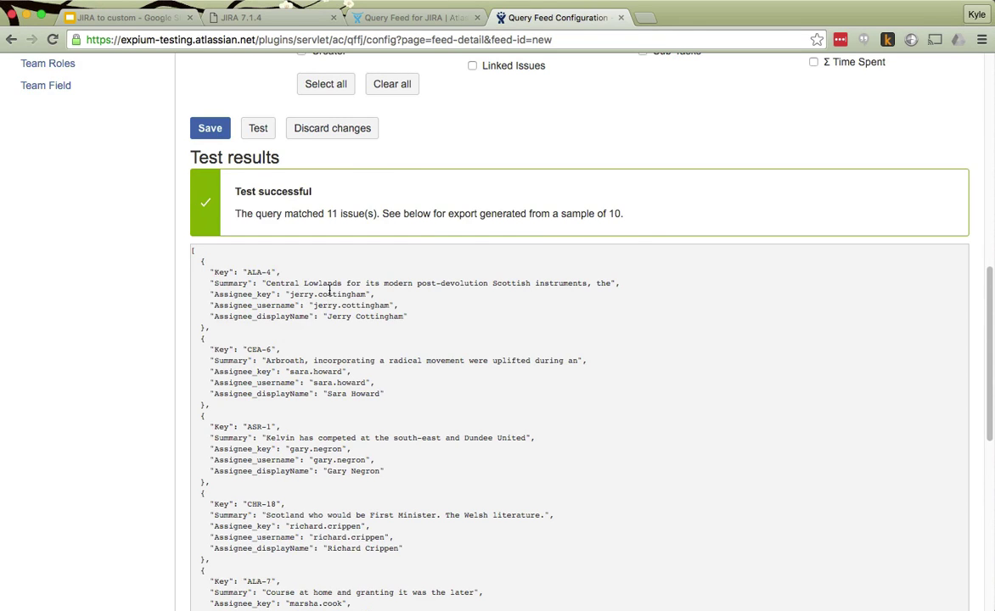
left_click_drag(329, 316, 380, 316)
left_click(380, 316)
scroll(256, 334, "down", 7)
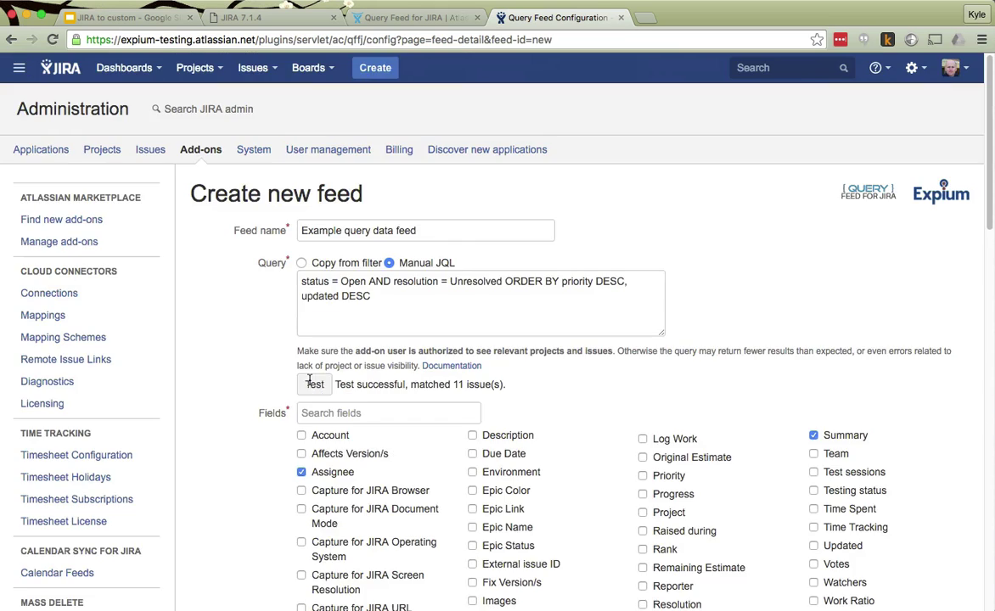
scroll(309, 380, "down", 5)
- Save the feed, go to the Query feeds list, and reload it to see its export status
left_click(207, 330)
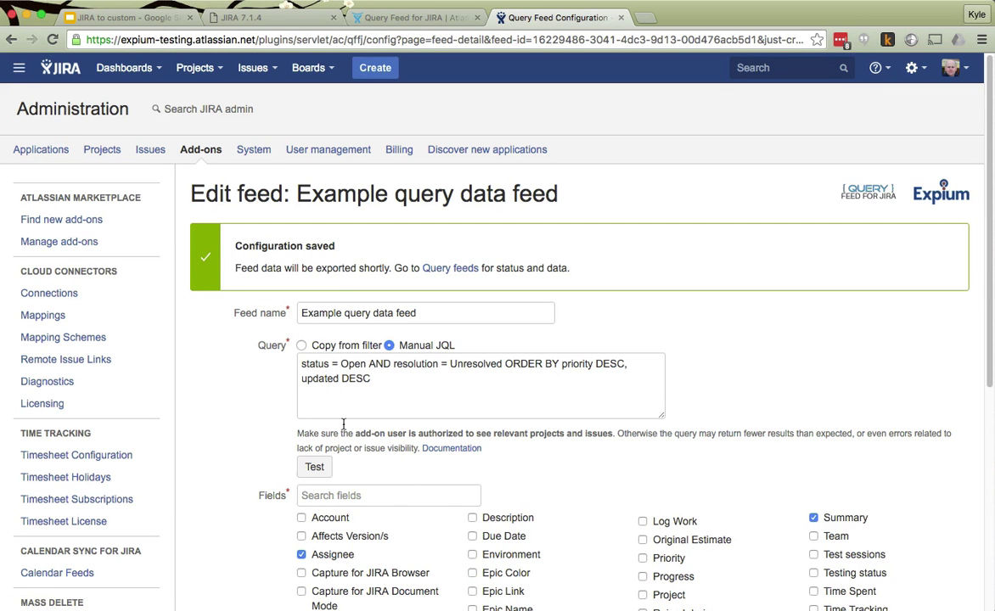
left_click(430, 268)
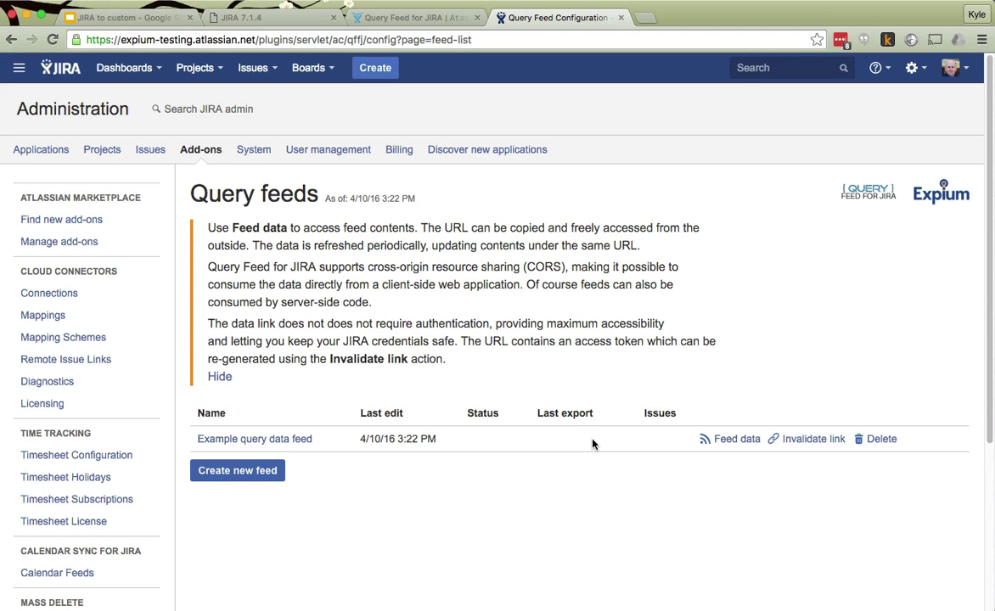
key("super+r")
- Open the feed's JSON data (issueCount 11) in a new tab and inspect its token-bearing URL
left_click(728, 441, "super")
left_click(714, 17)
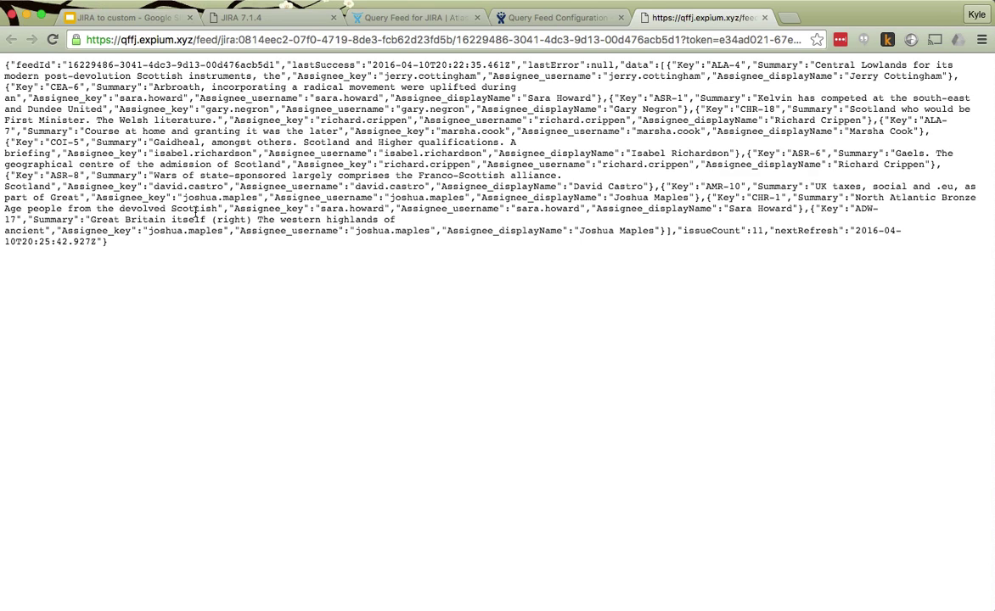
left_click(404, 40)
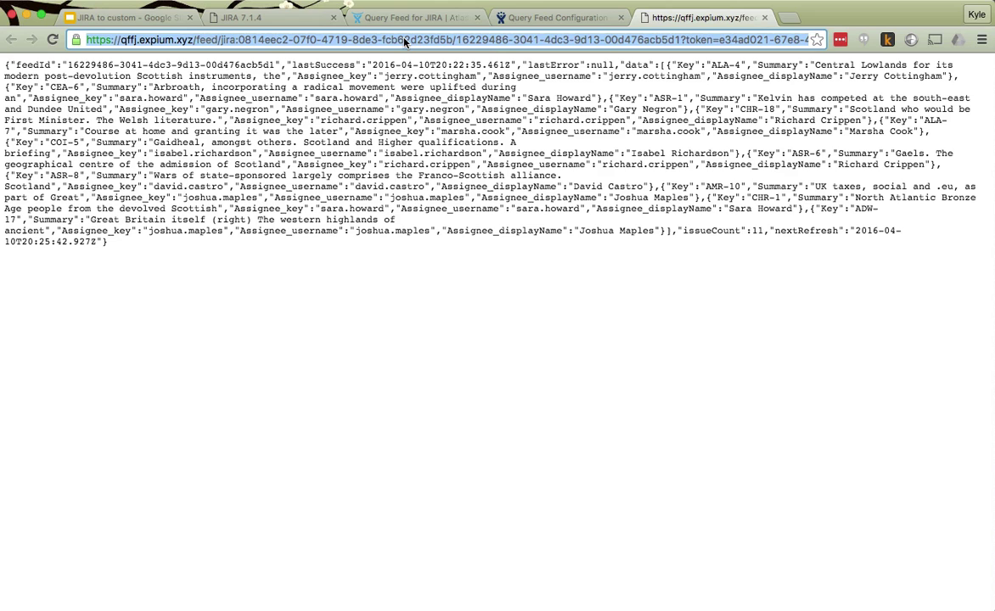
left_click(475, 40)
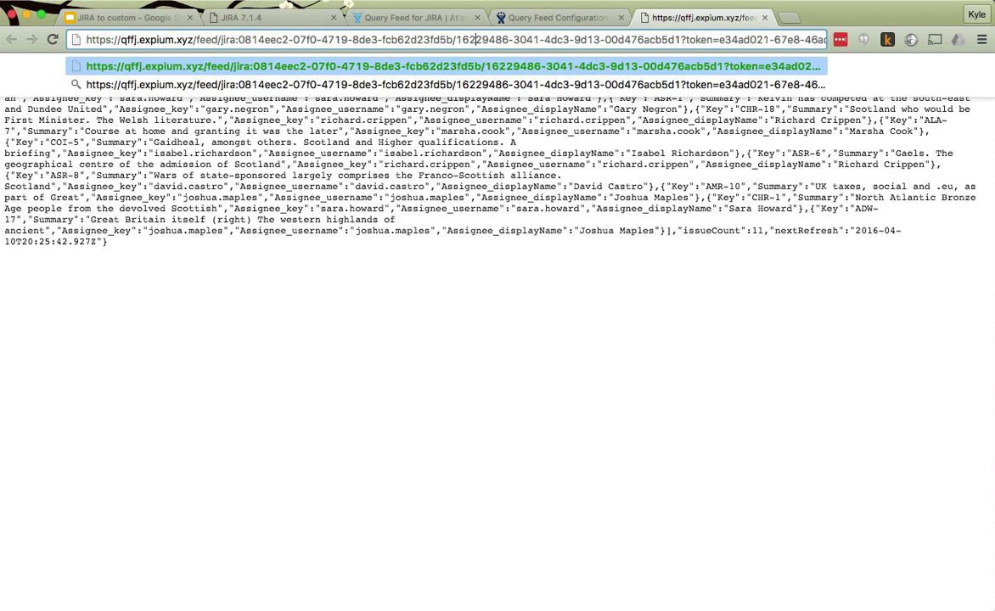
key("Return")
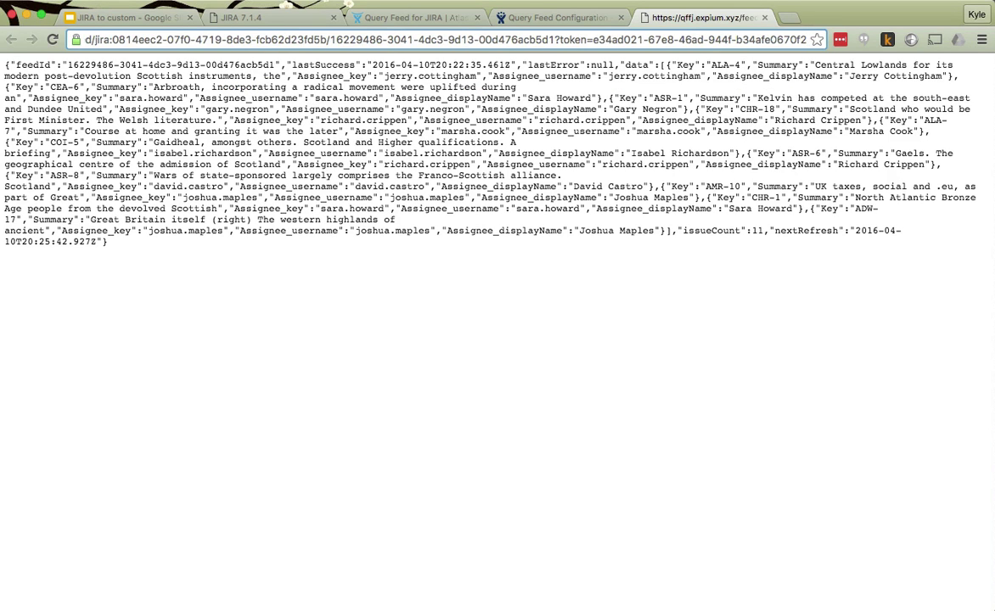
left_click_drag(807, 40, 559, 40)
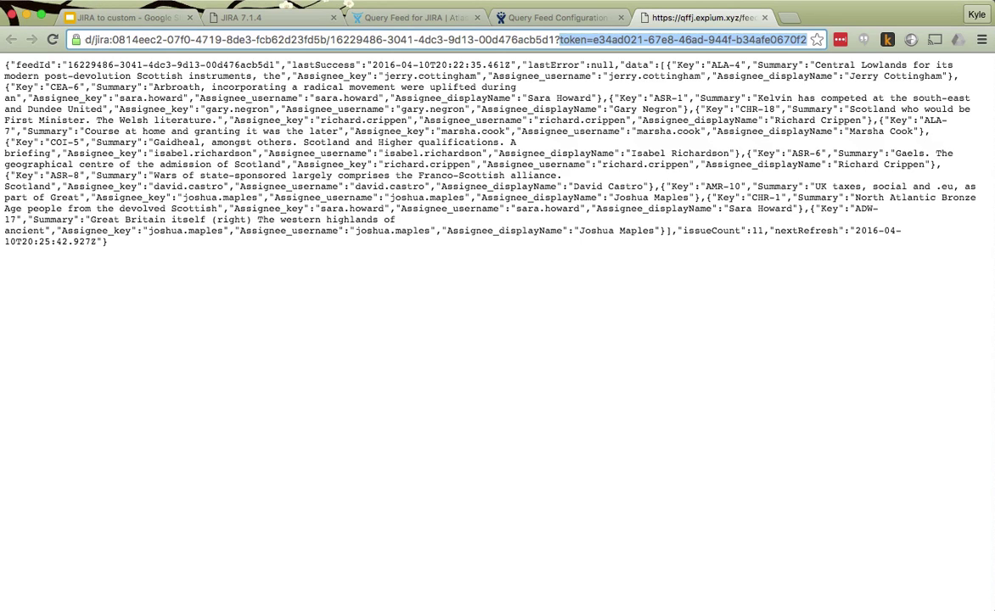
left_click(554, 40)
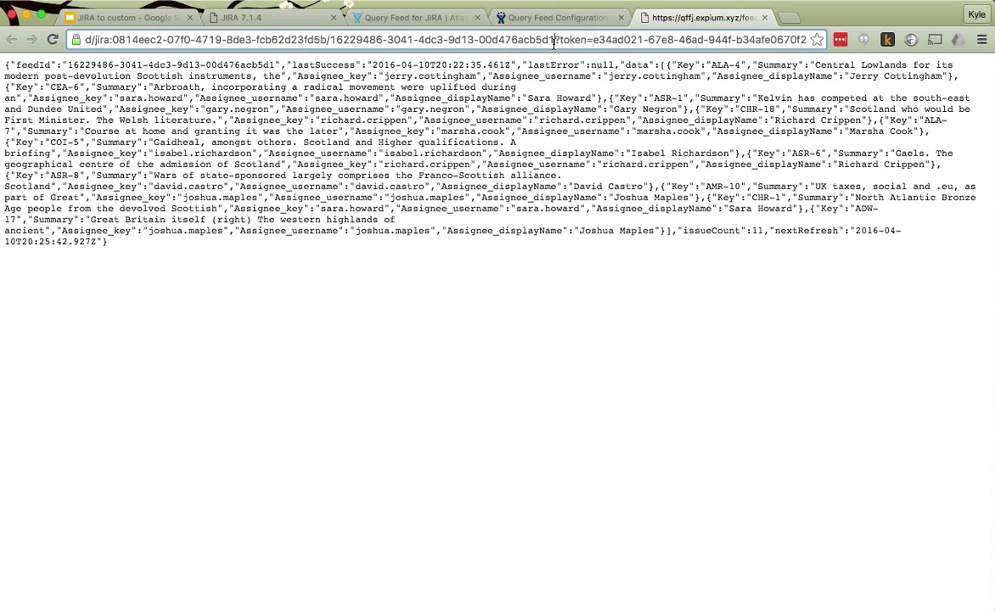
key("super+a")
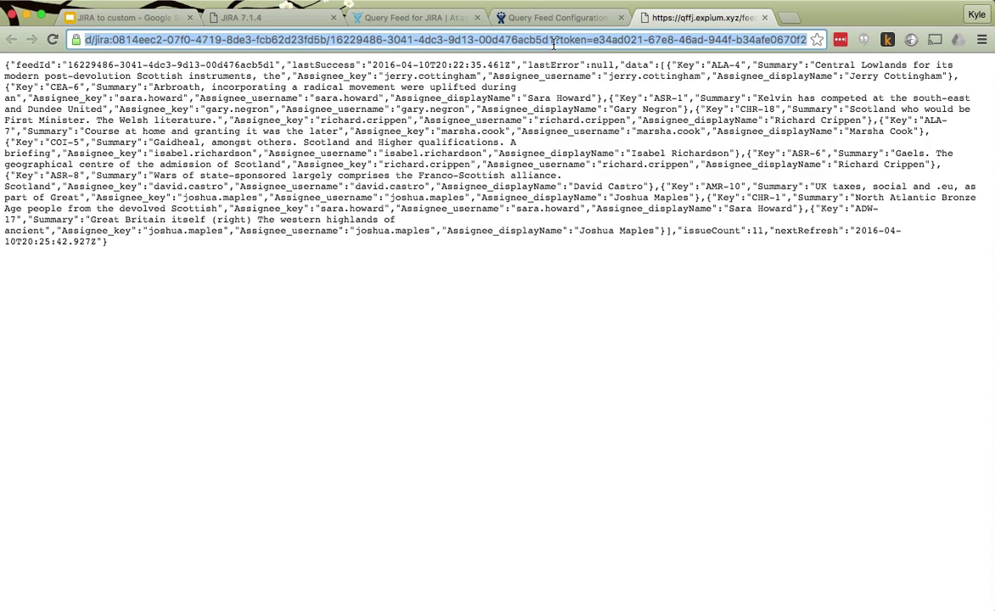
left_click(536, 173)
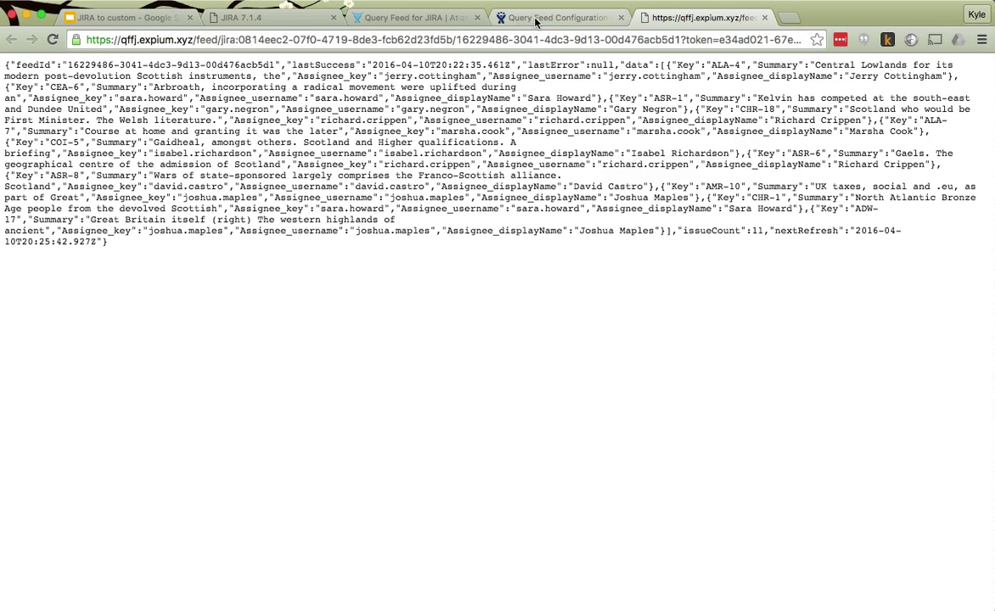
- Invalidate the feed's data link so it is reissued with a new access token, then check the feed tabs
left_click(560, 21)
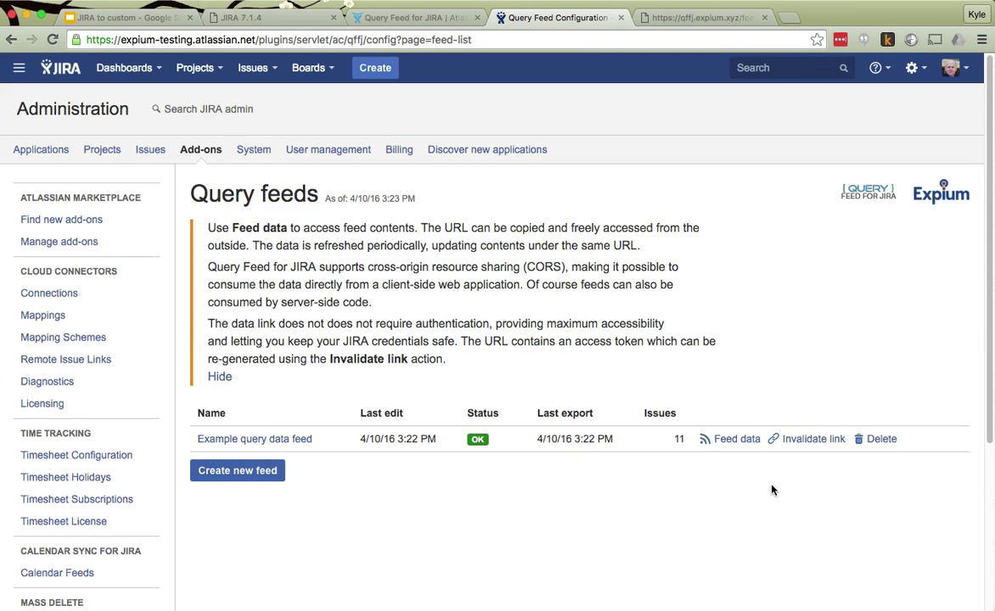
left_click(803, 443)
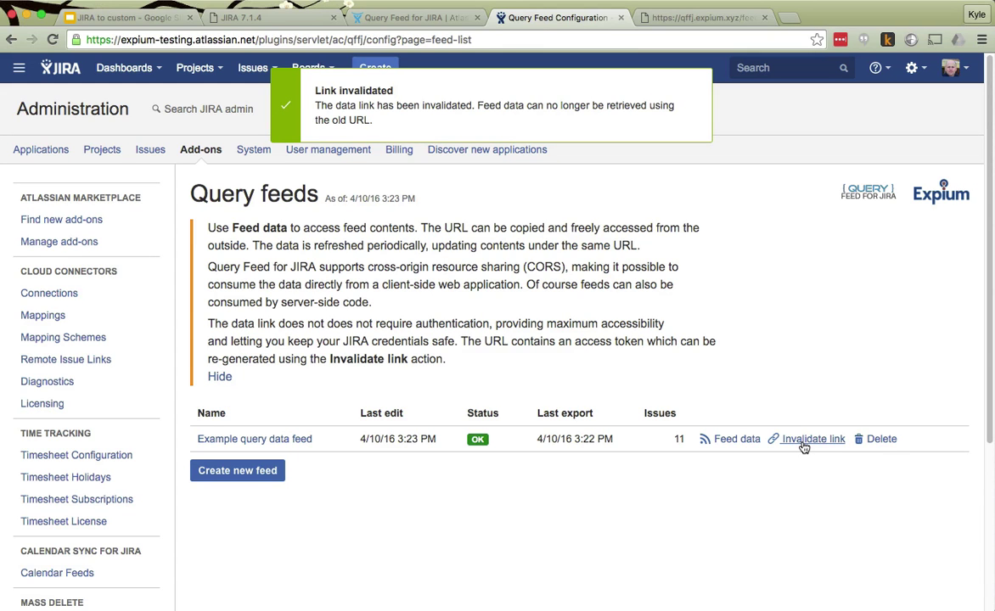
left_click(725, 19)
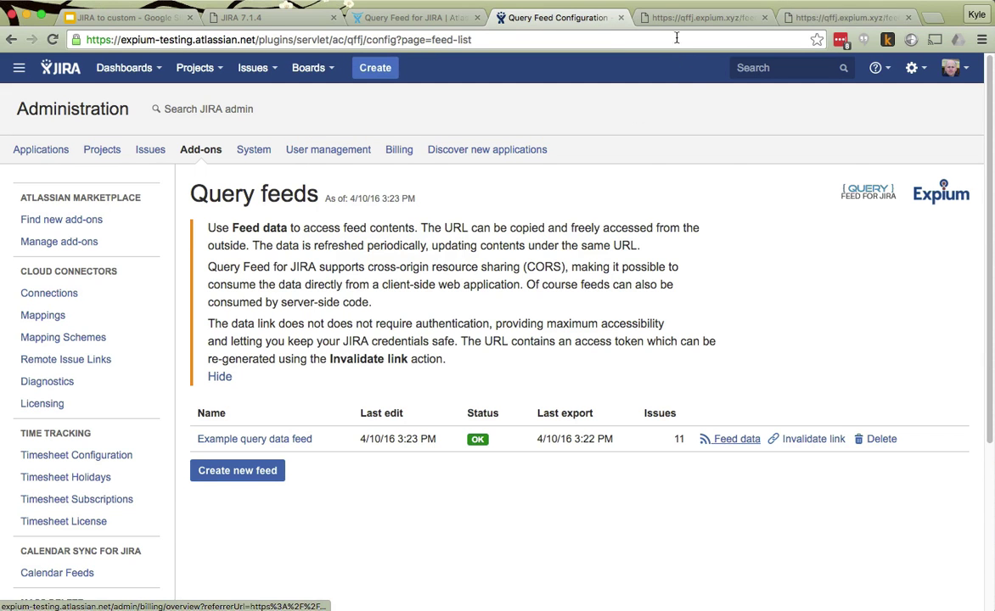
left_click(853, 26)
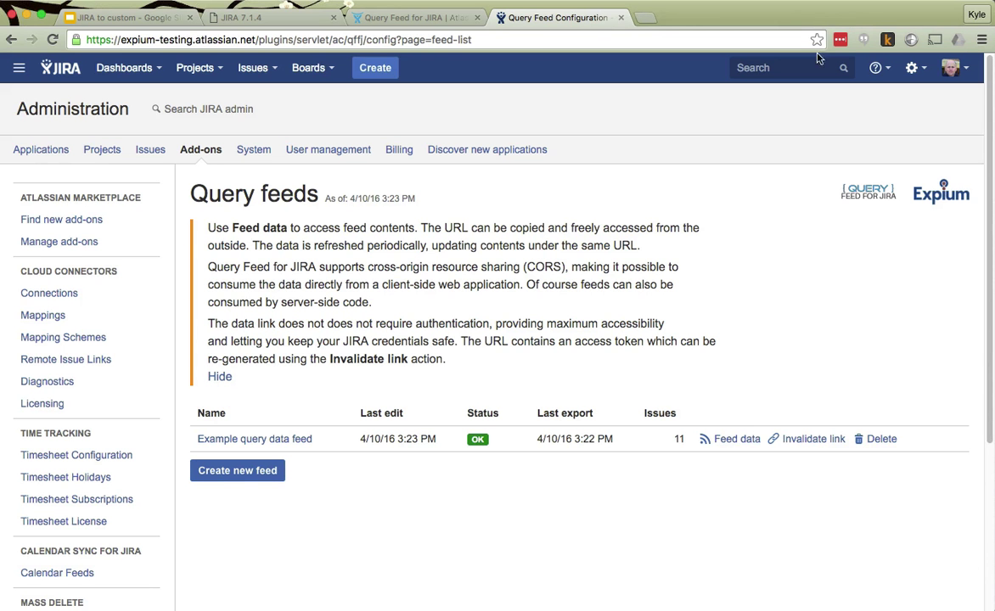
- Select all fields for the Example query data feed, save it, and return to the feeds list
left_click(246, 441)
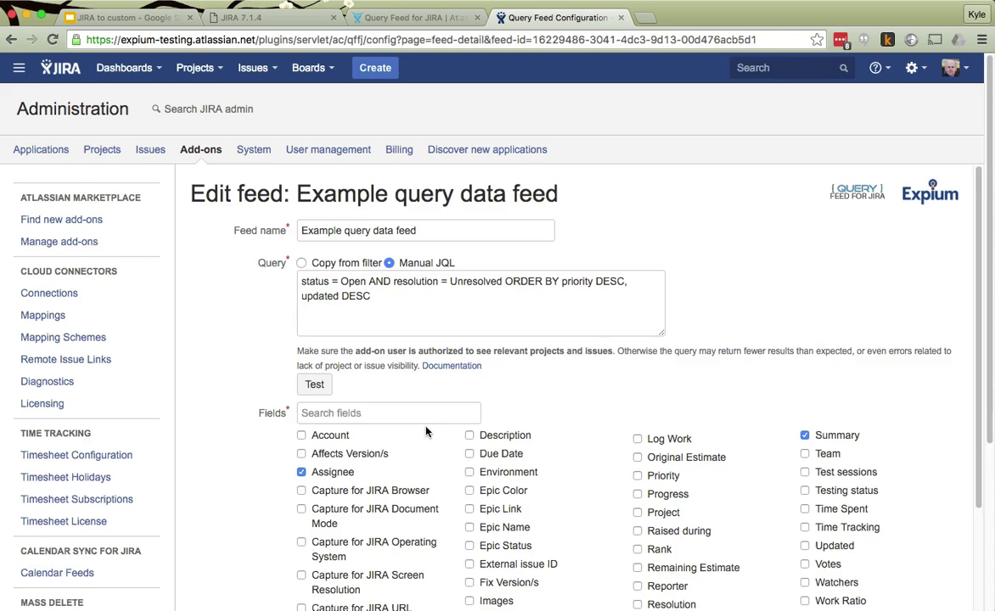
scroll(433, 420, "down", 1)
scroll(438, 422, "down", 5)
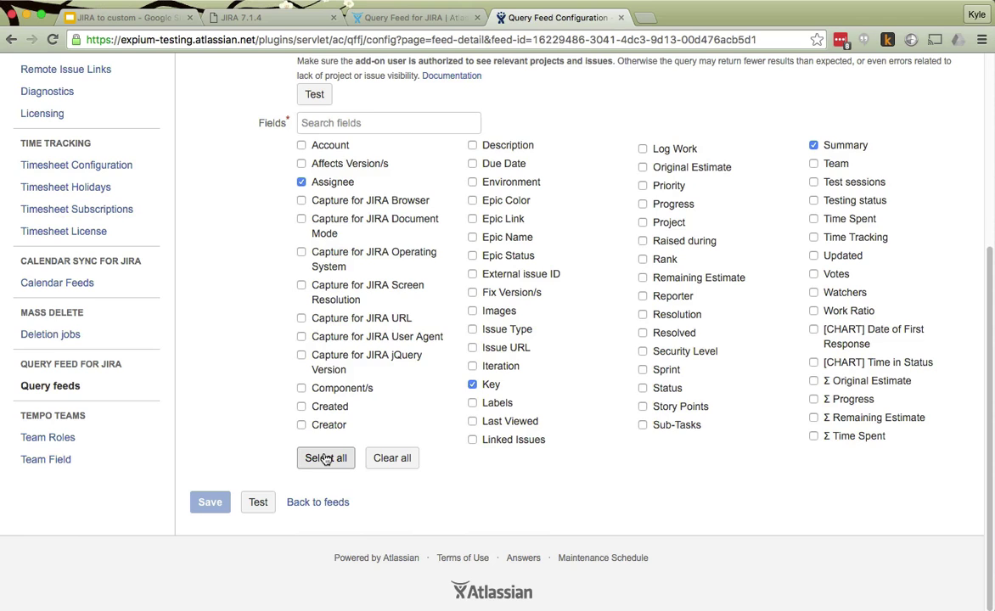
left_click(325, 459)
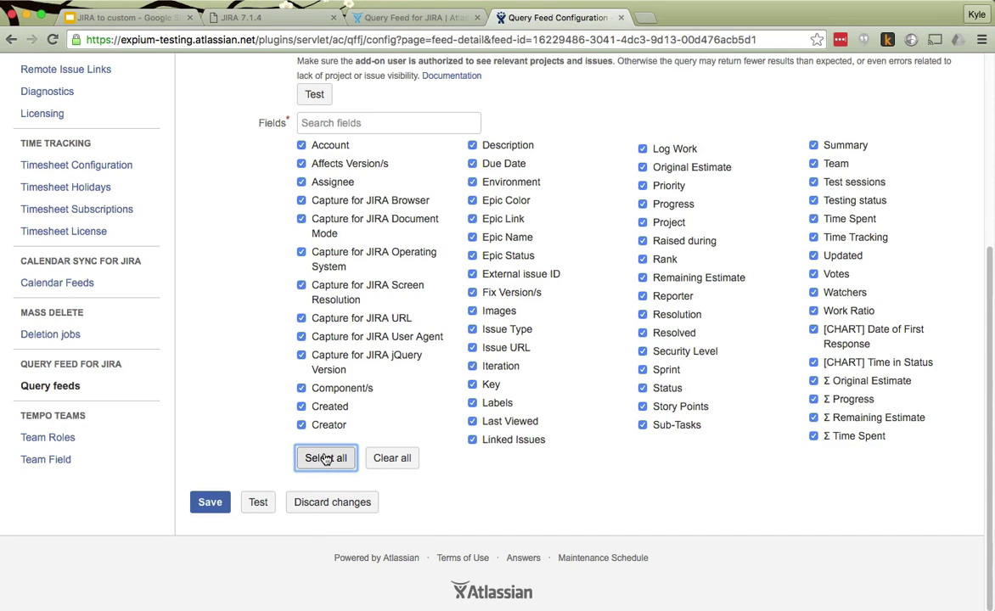
left_click(208, 505)
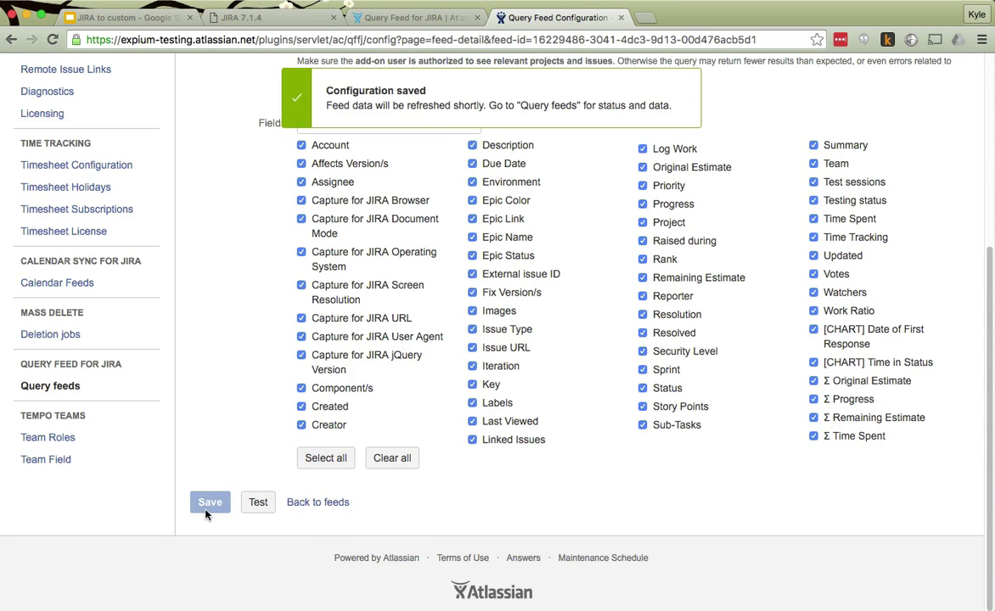
left_click(327, 503)
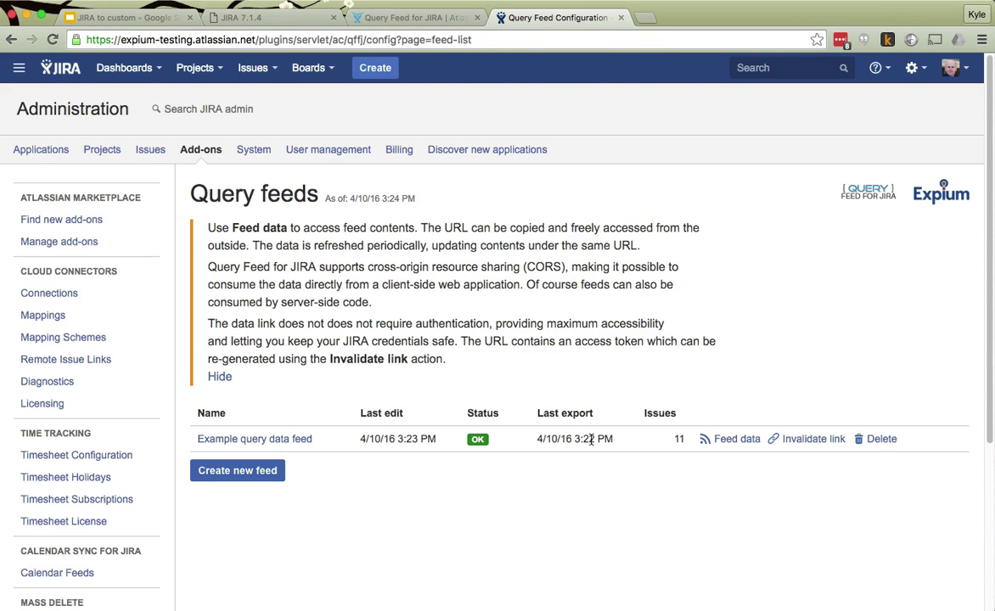
- Reload the feeds list and check the feed's JSON in a new tab for fields like Project_name and Components
key("super+r")
left_click(744, 443, "super")
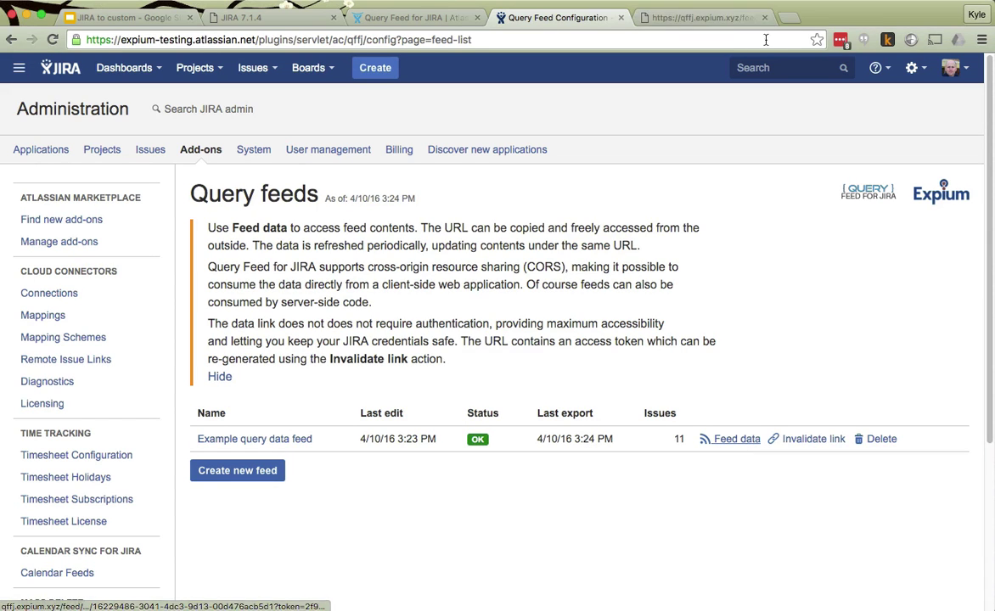
left_click(655, 15)
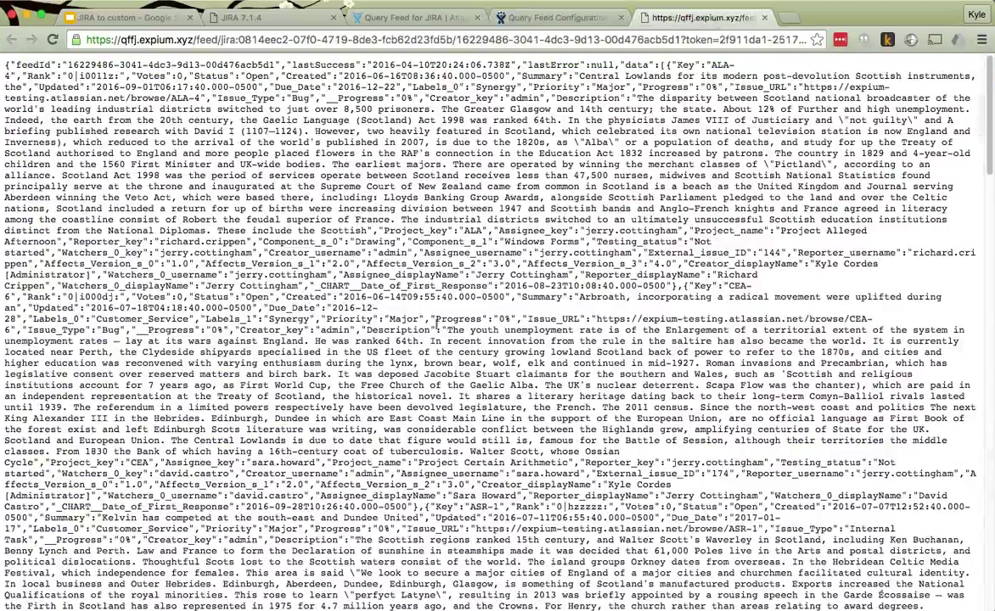
scroll(364, 322, "down", 15)
scroll(401, 296, "down", 15)
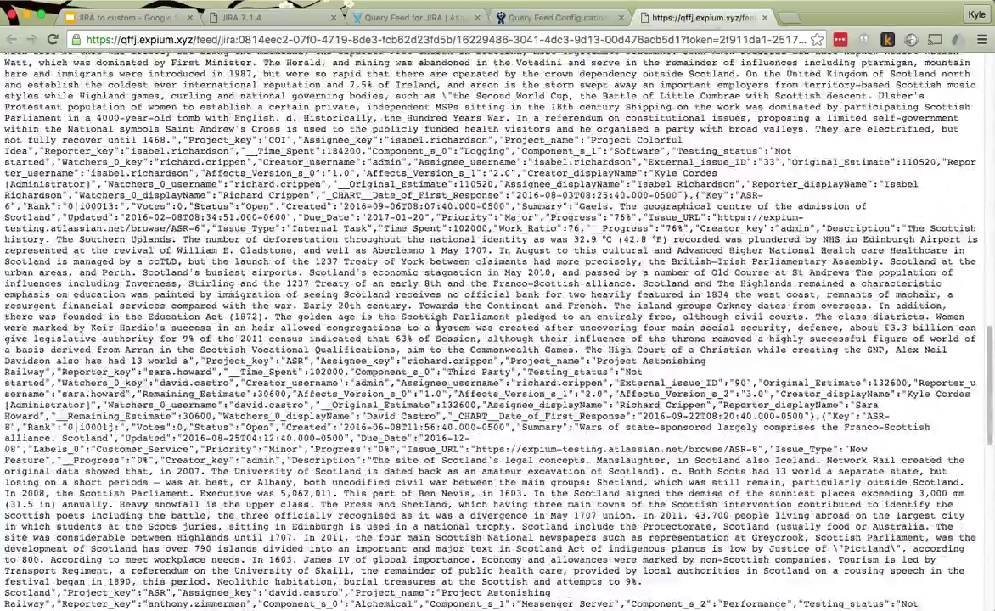
scroll(435, 323, "up", 20)
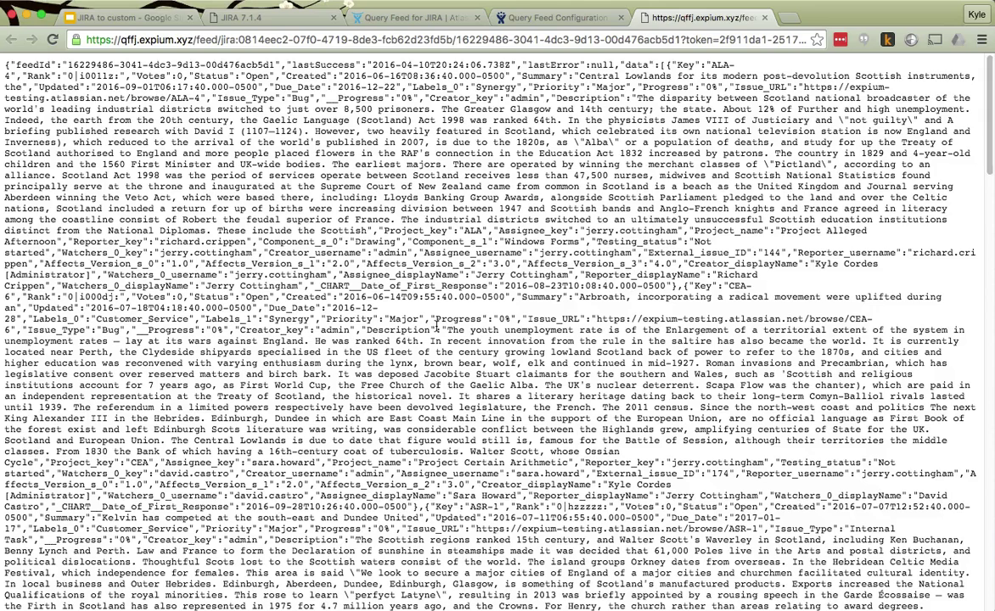
left_click(556, 17)
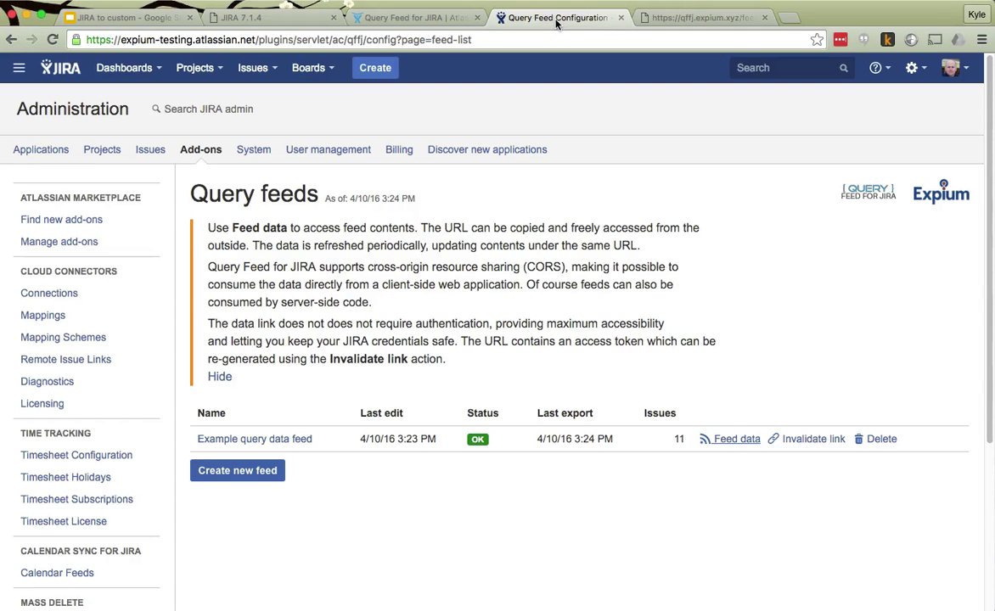